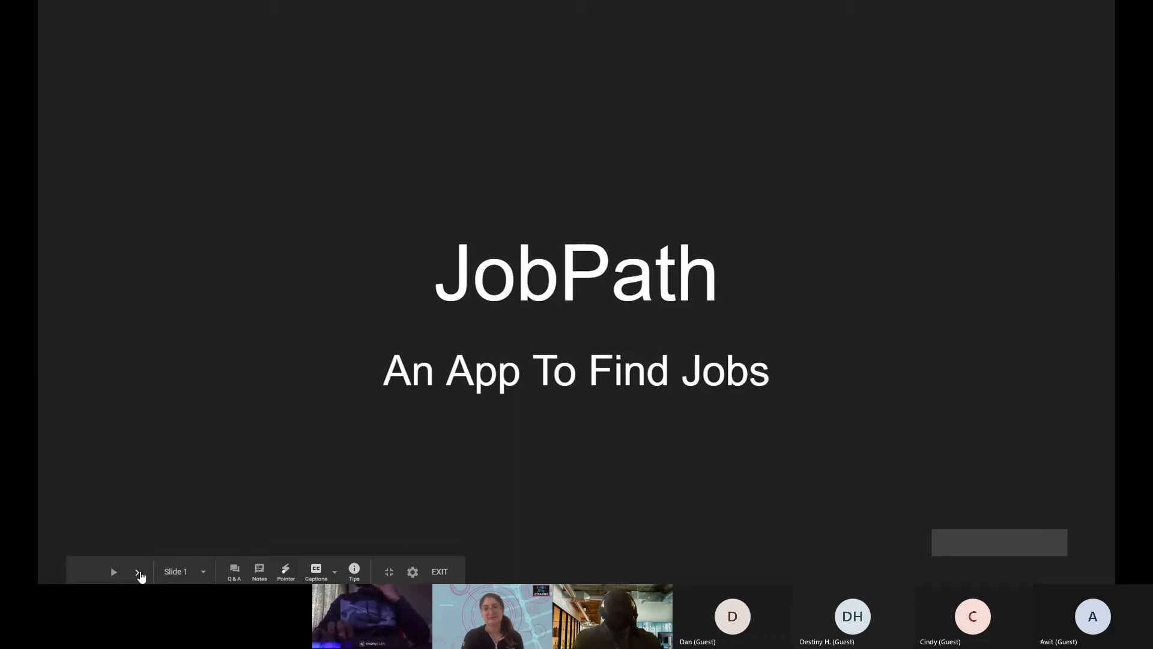
Advance through the app-purpose slide to the Login Screen slide.
click(139, 574)
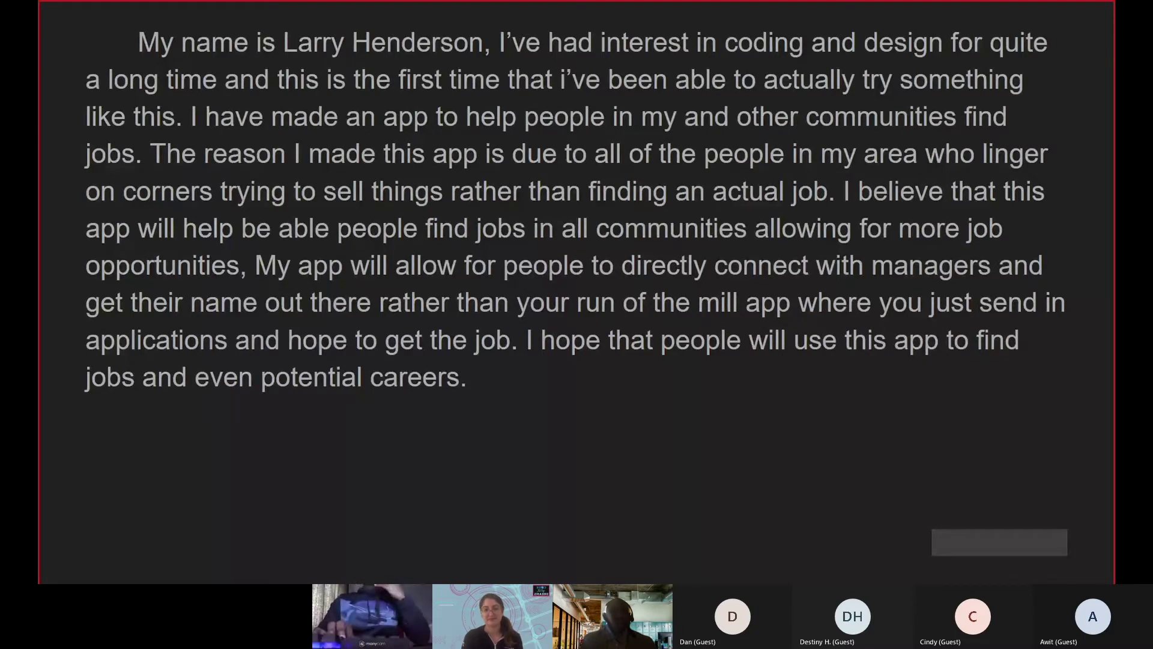
click(258, 309)
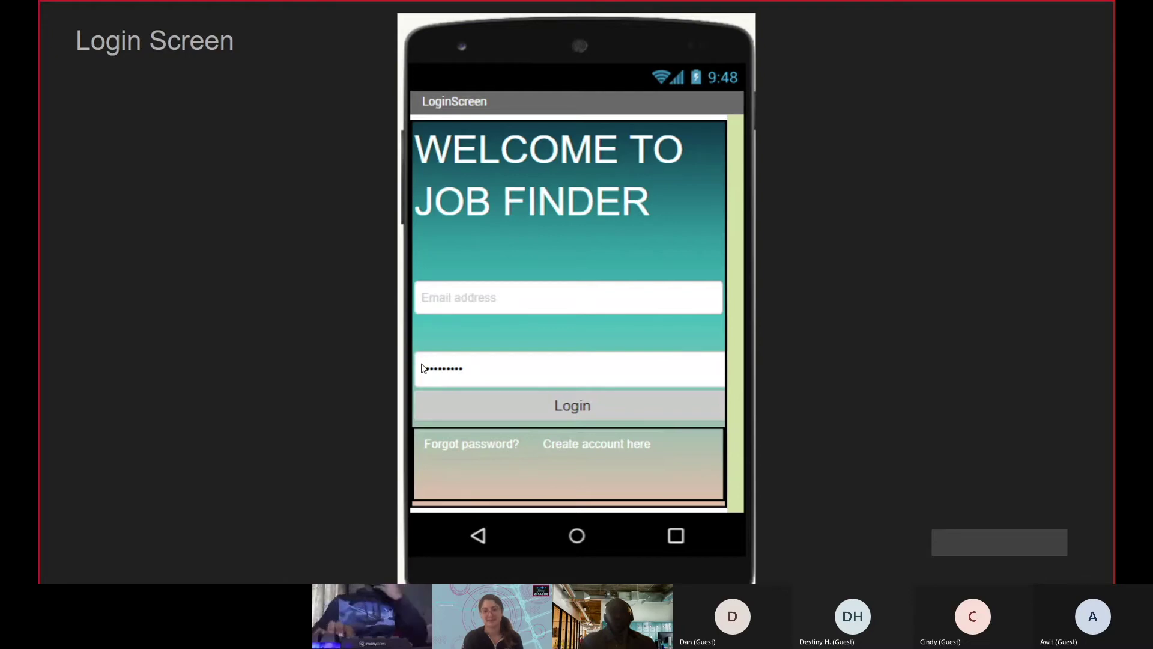
Advance from the Login Screen slide to the Account Creation Screen slide.
key(Right)
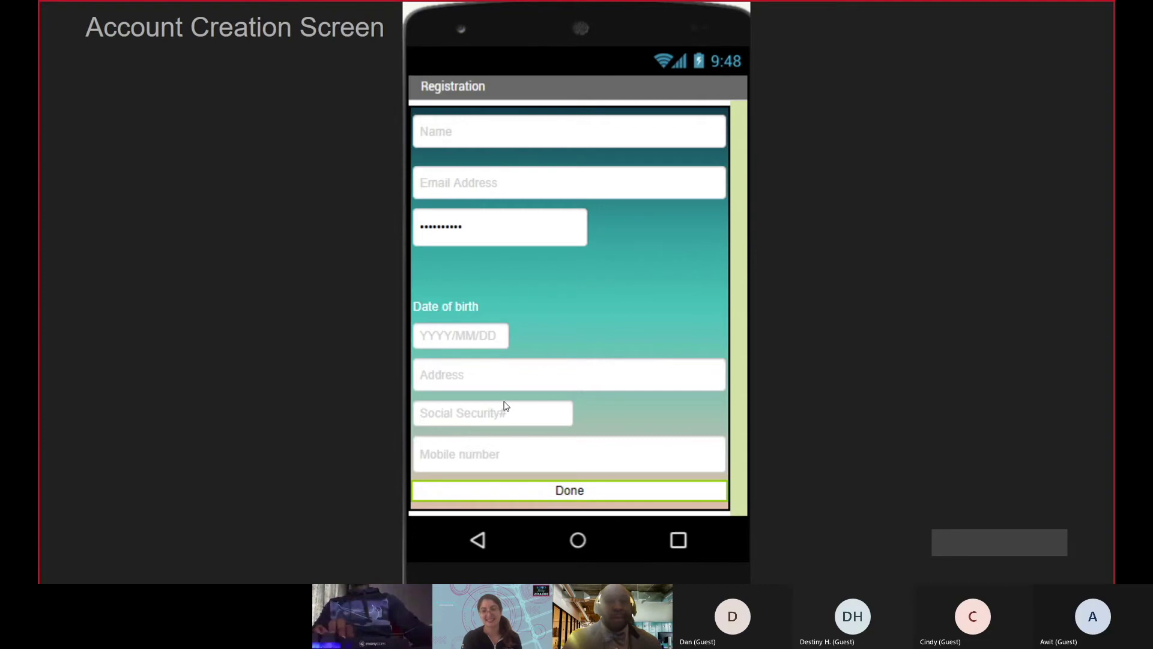
Advance from Account Creation Screen to the Home Screen slide.
key(Right)
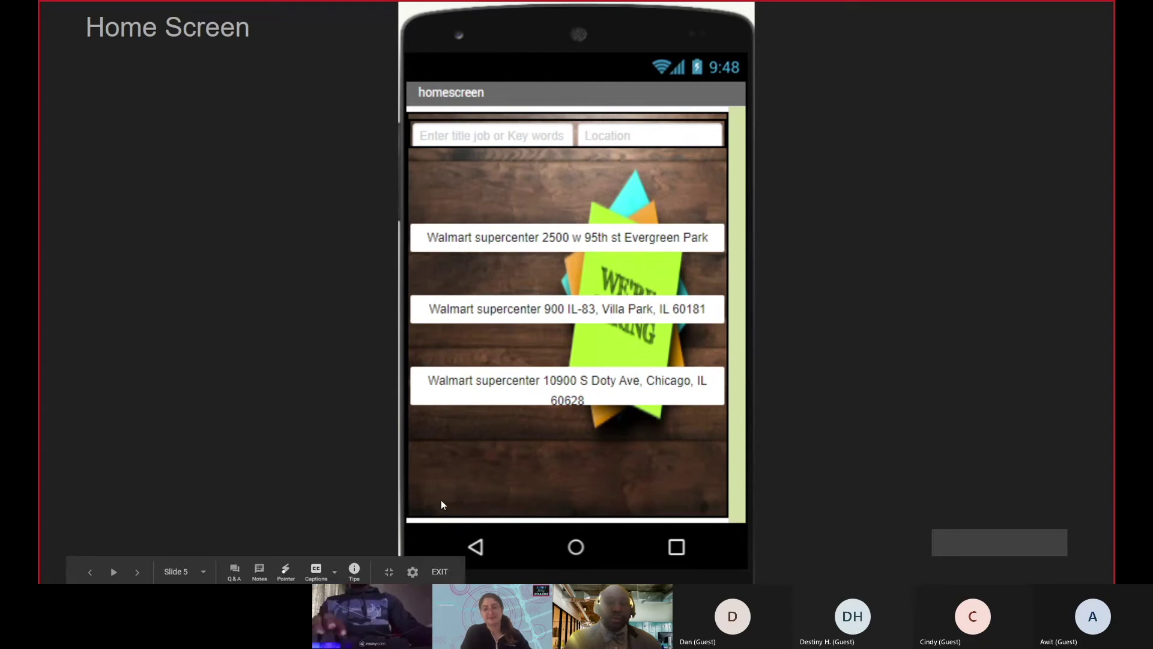
mouse_move(431, 490)
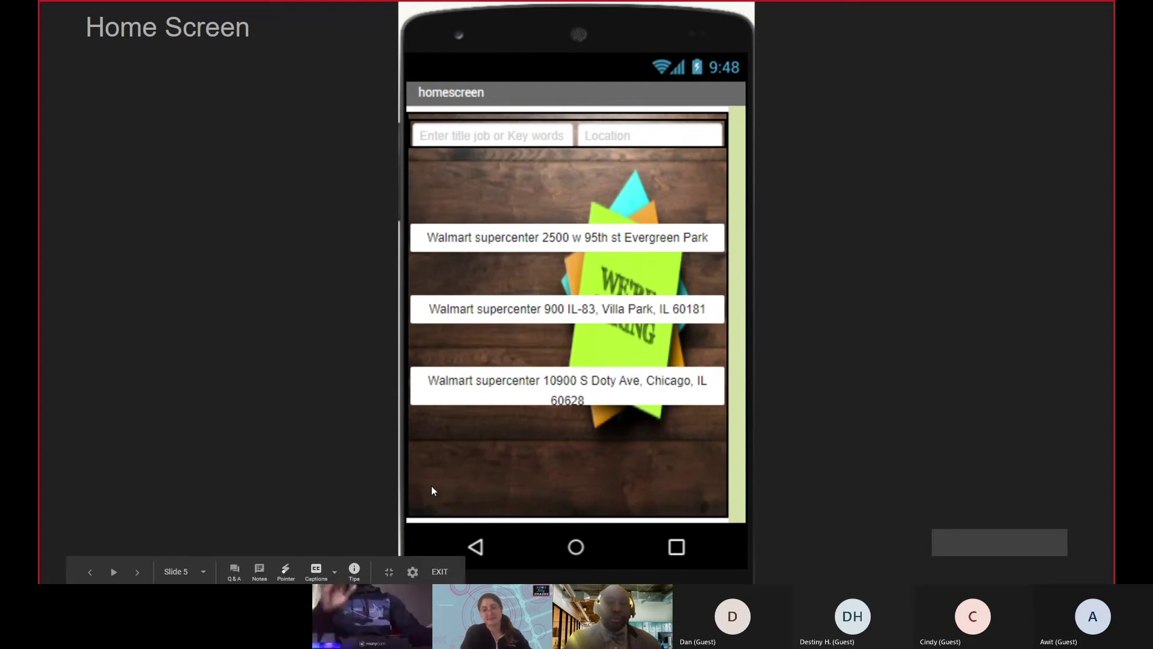
Step through the Search Screen slide on to the Chat Screen slide.
key(Right)
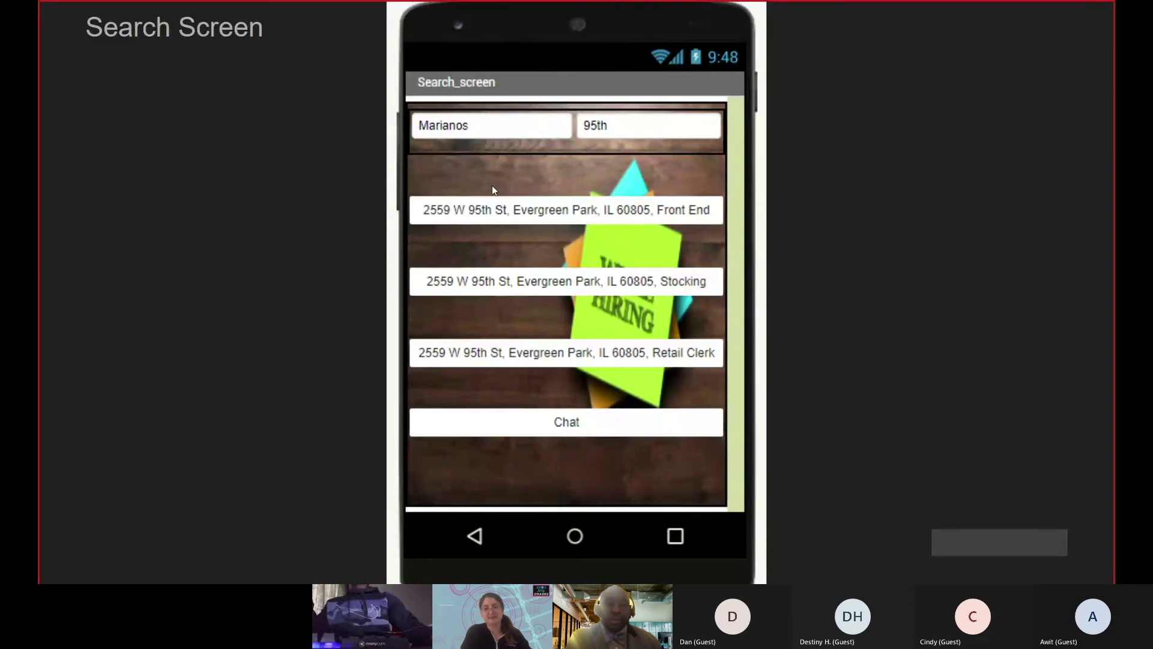
key(Right)
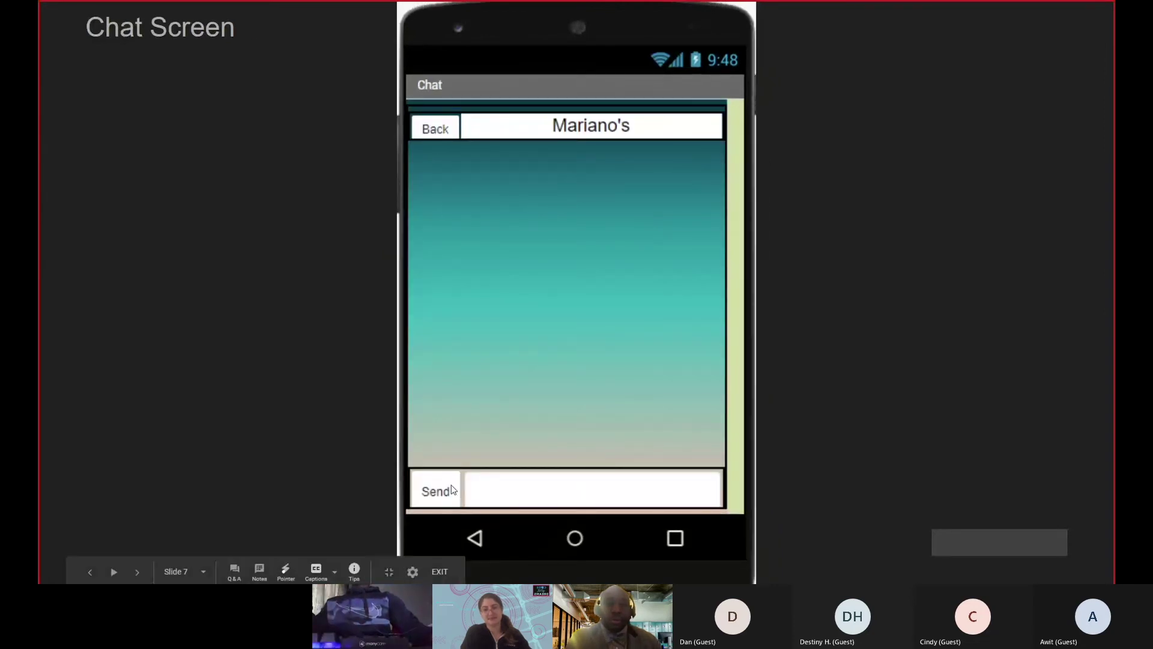
Revisit the Search Screen, return to Chat Screen, then reach the App Advertisement slide.
key(Left)
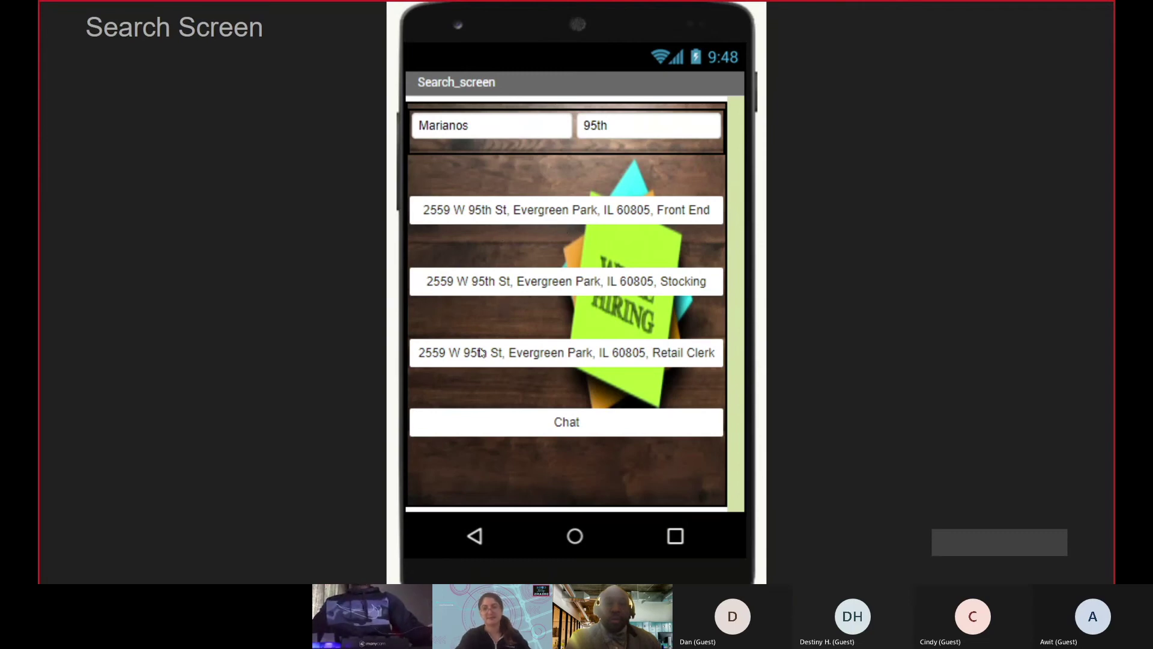
click(564, 295)
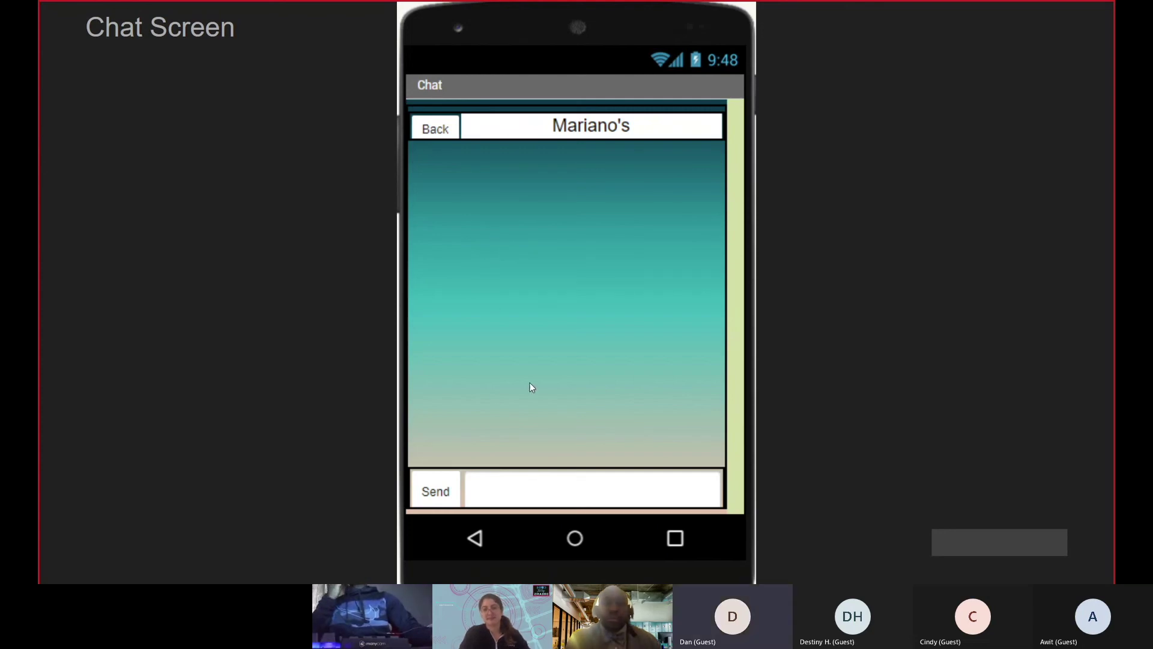
click(497, 394)
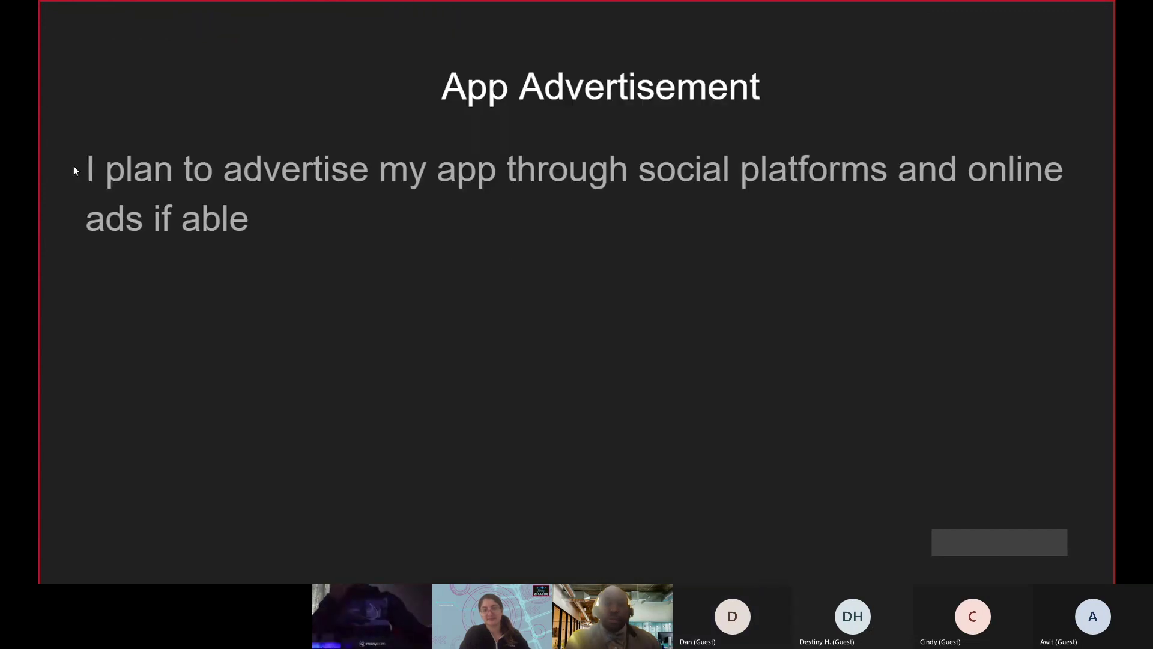